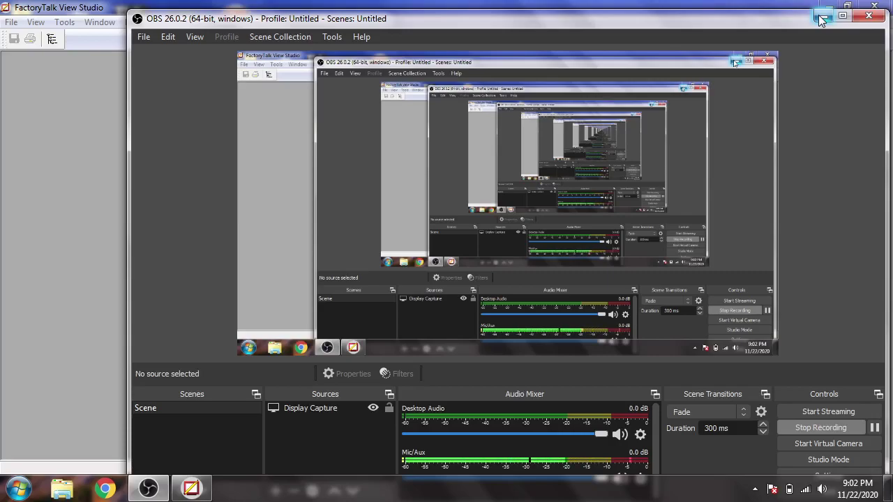
Step: Minimize OBS Studio to reveal FactoryTalk's Application Type Selection dialog
{"action": "left_click", "coordinate": [820, 20]}
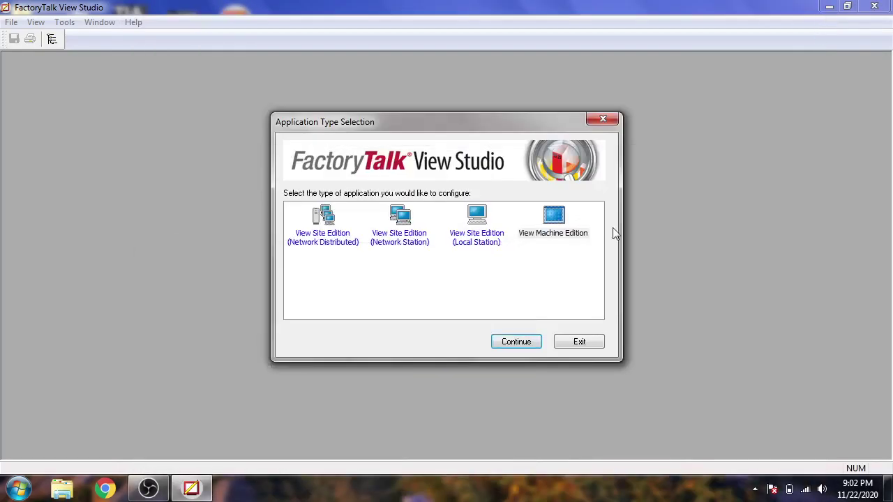
Step: Create a new View Machine Edition application named MyProject
{"action": "left_click", "coordinate": [562, 238]}
{"action": "left_click", "coordinate": [517, 342]}
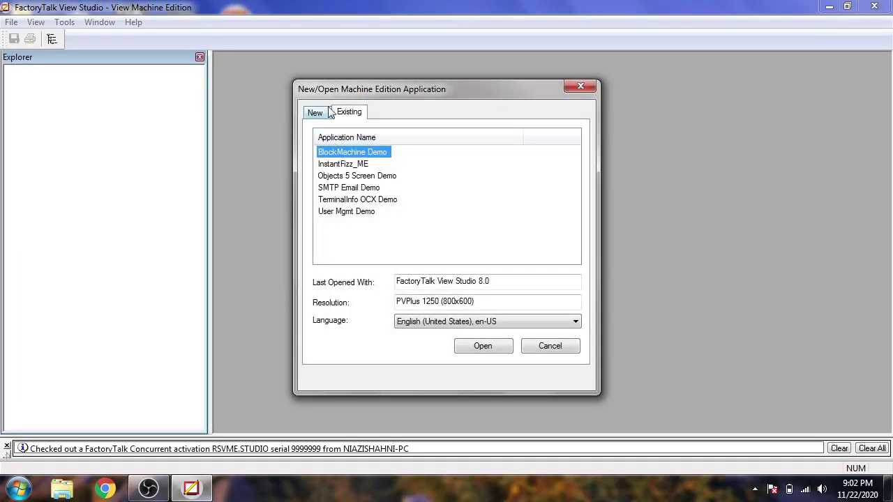
{"action": "left_click", "coordinate": [330, 112]}
{"action": "type", "text": "M"}
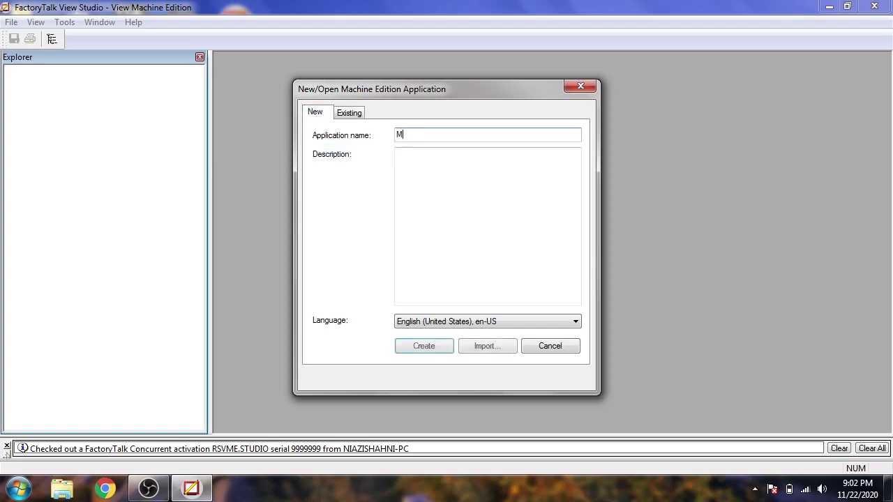
{"action": "type", "text": "y Project"}
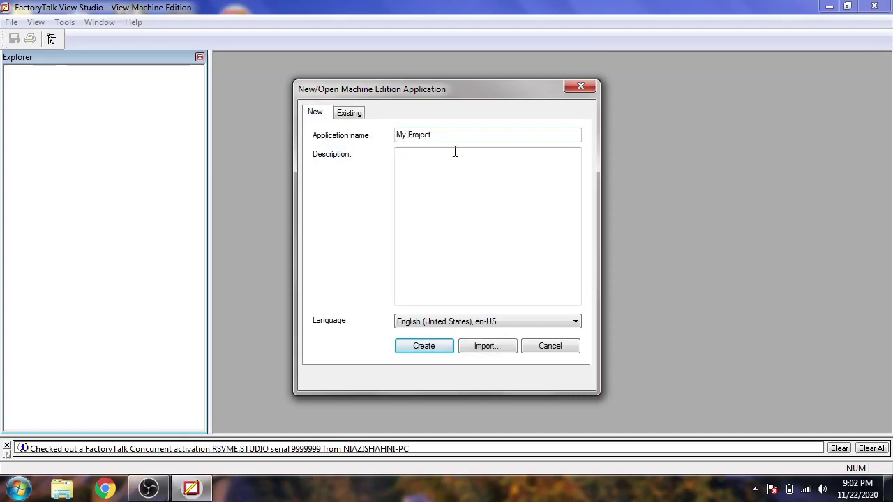
{"action": "left_click", "coordinate": [408, 135]}
{"action": "key", "text": "BackSpace"}
{"action": "left_click", "coordinate": [426, 344]}
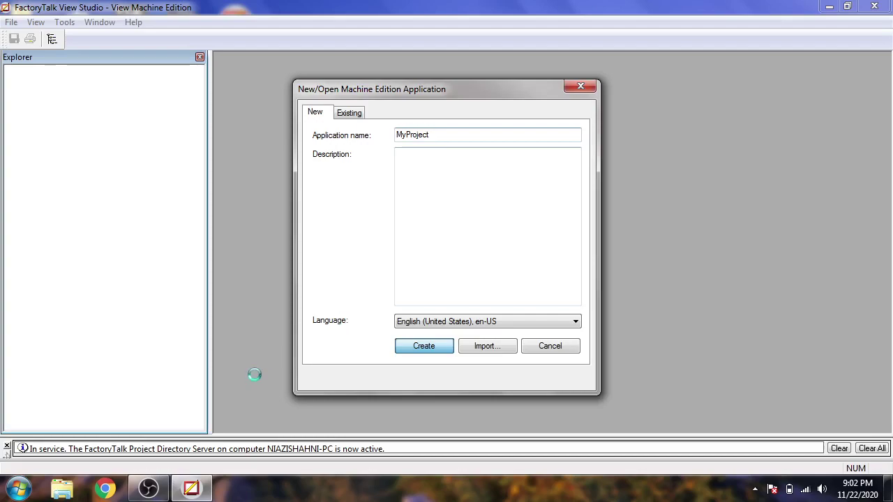
Step: Open a Libraries Explorer window, then minimize it while MyProject finishes loading
{"action": "left_click", "coordinate": [62, 490]}
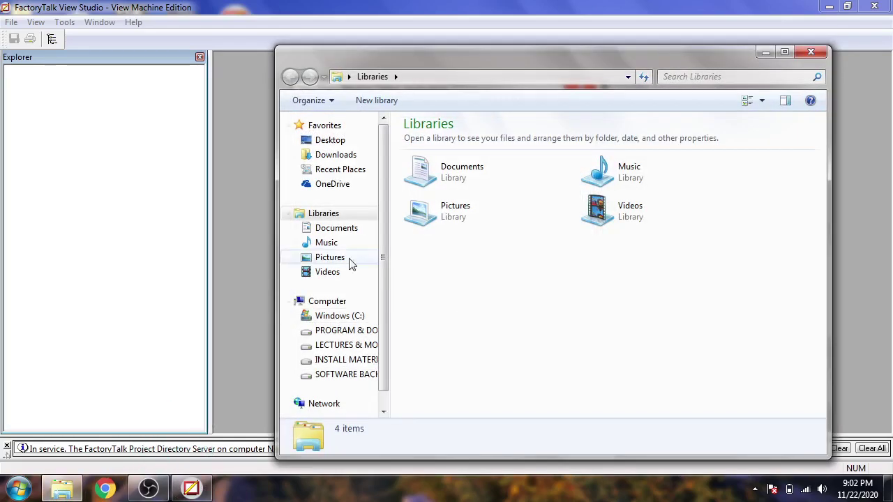
{"action": "left_click", "coordinate": [763, 53]}
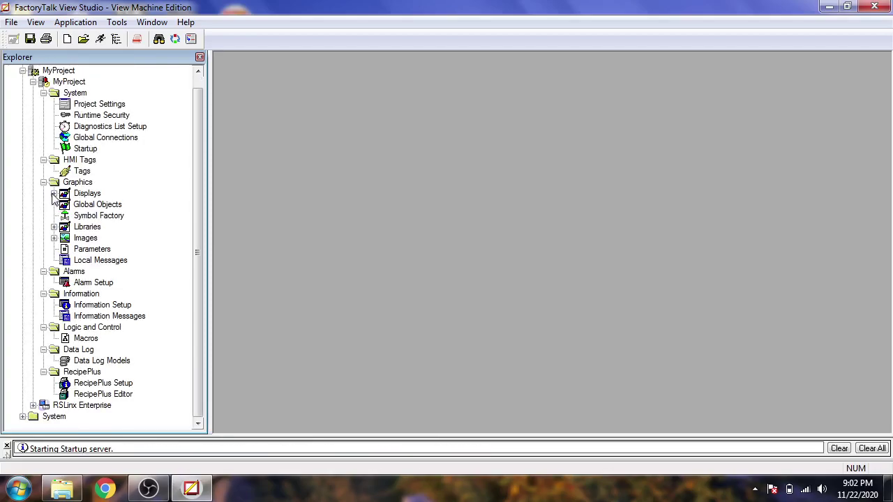
Step: Expand and collapse the Graphics Displays folder, then bring up a Libraries Explorer window
{"action": "left_click", "coordinate": [54, 194]}
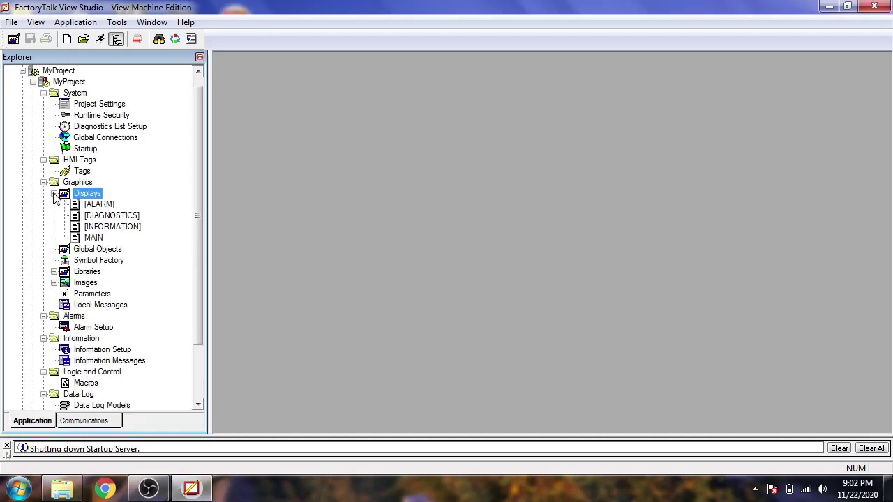
{"action": "left_click", "coordinate": [55, 195]}
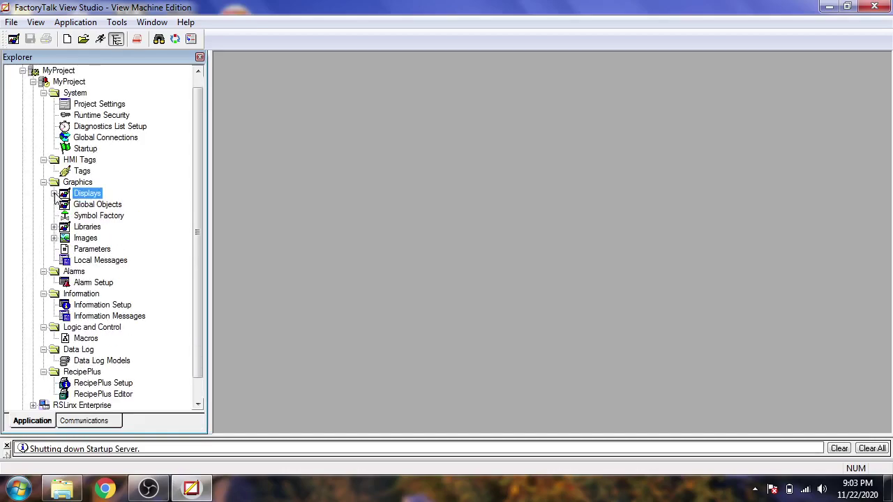
{"action": "left_click", "coordinate": [66, 487]}
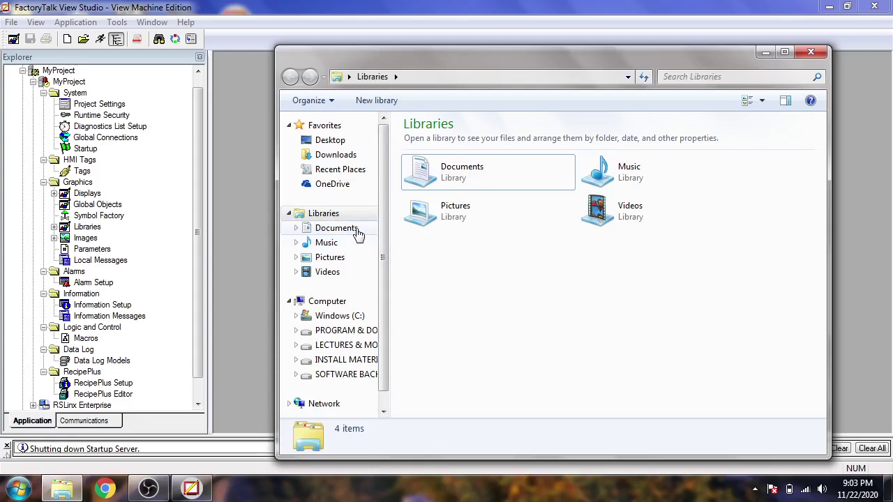
Step: Inspect the 19 files in Documents > RSView Enterprise > ME > HMI projects > MyProject, then close Explorer
{"action": "left_click", "coordinate": [337, 228]}
{"action": "double_click", "coordinate": [431, 312]}
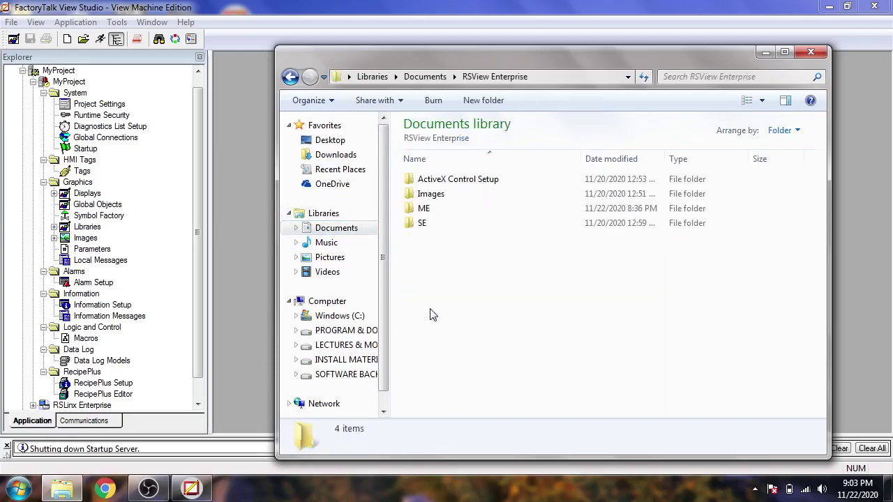
{"action": "double_click", "coordinate": [427, 211]}
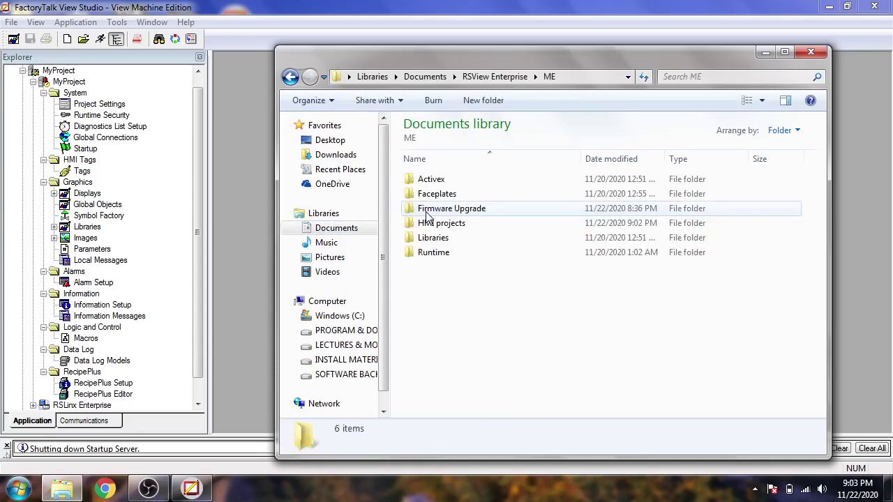
{"action": "left_click", "coordinate": [436, 224]}
{"action": "double_click", "coordinate": [435, 226]}
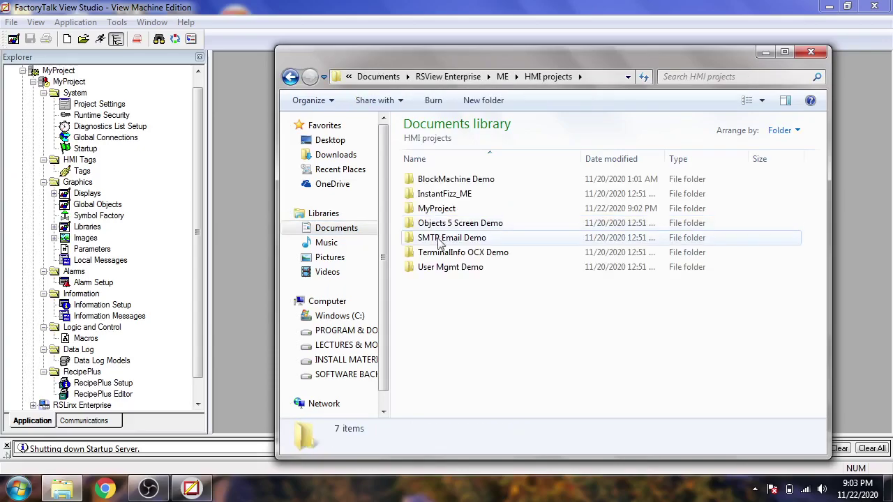
{"action": "left_click", "coordinate": [450, 213]}
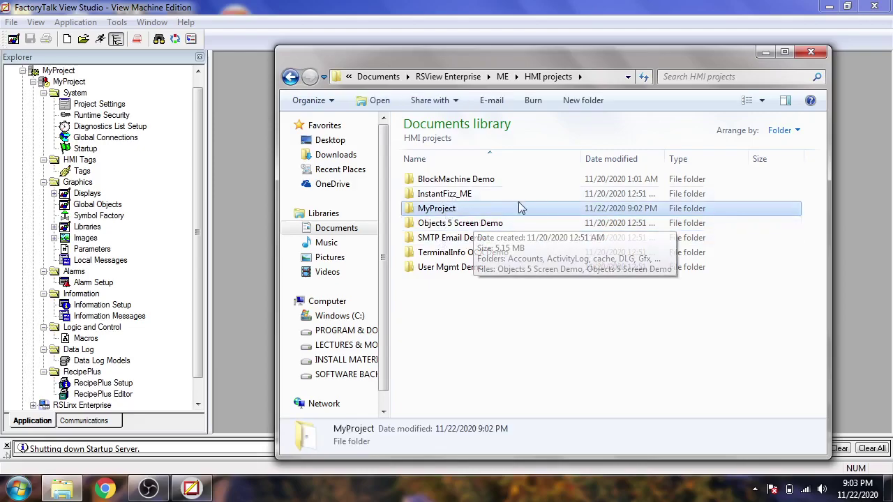
{"action": "double_click", "coordinate": [599, 209]}
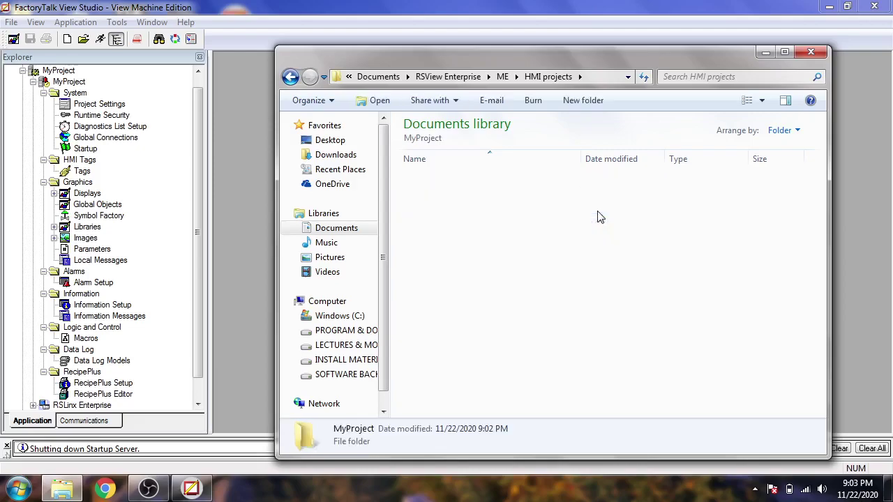
{"action": "scroll", "coordinate": [818, 279], "scroll_direction": "down", "scroll_amount": 1}
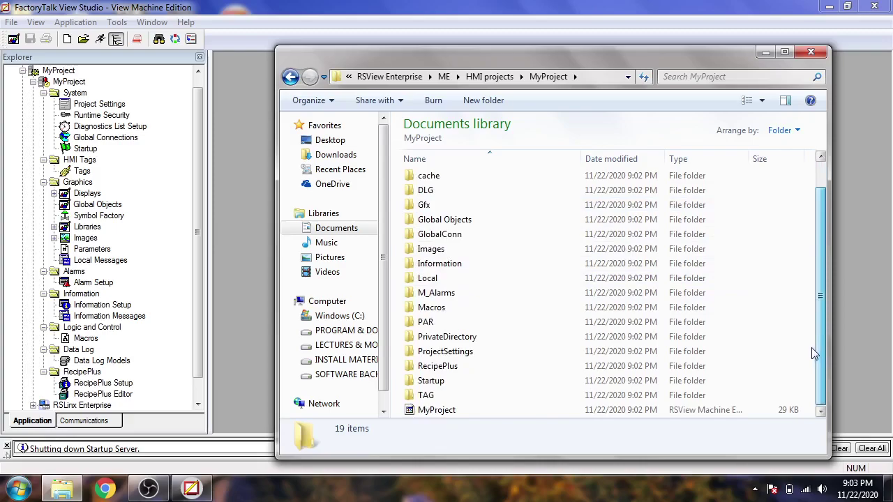
{"action": "left_click", "coordinate": [811, 51]}
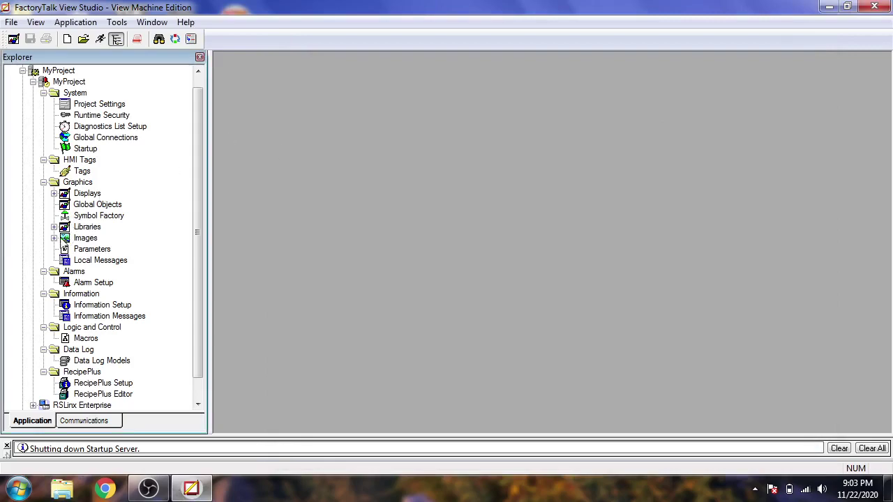
Step: Open the MAIN display and review ShutdownButton1's Label and Common properties (100×50 at 530, 420)
{"action": "double_click", "coordinate": [59, 197]}
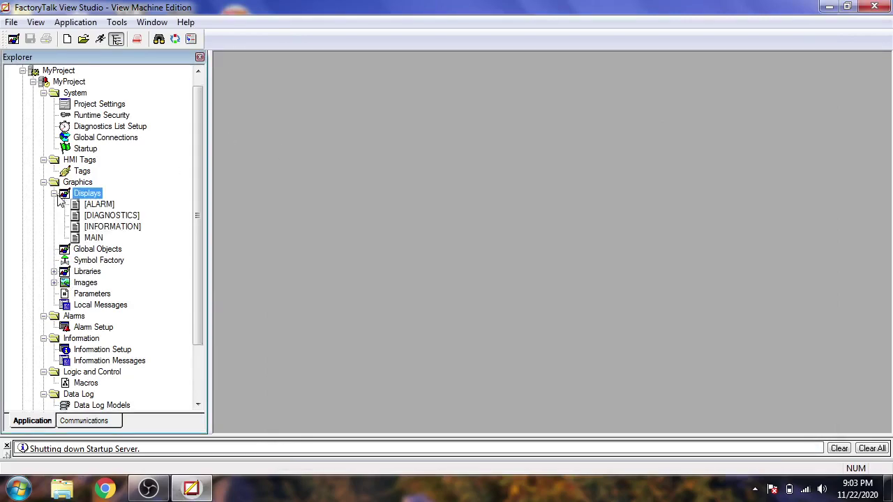
{"action": "double_click", "coordinate": [94, 238]}
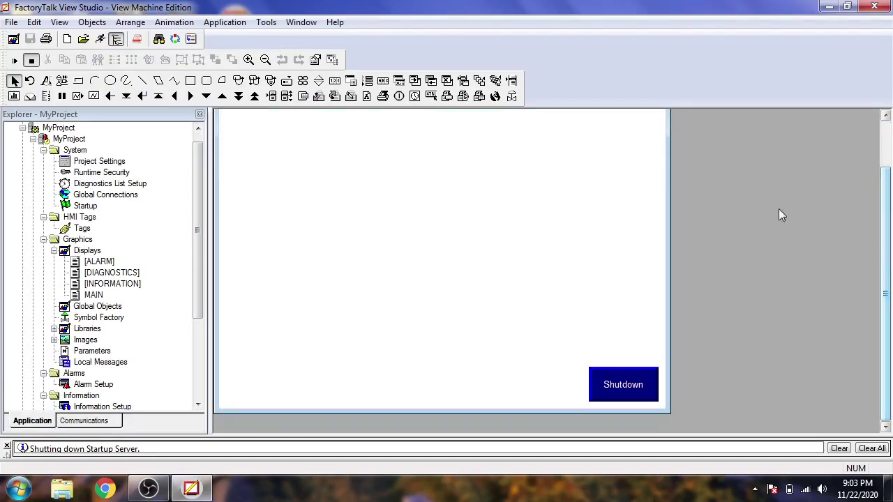
{"action": "left_click", "coordinate": [619, 377]}
{"action": "right_click", "coordinate": [617, 378]}
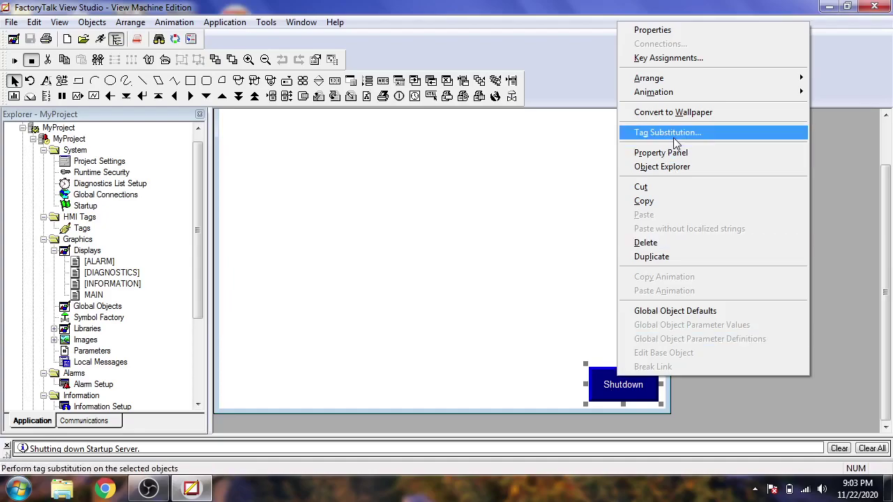
{"action": "left_click", "coordinate": [687, 31]}
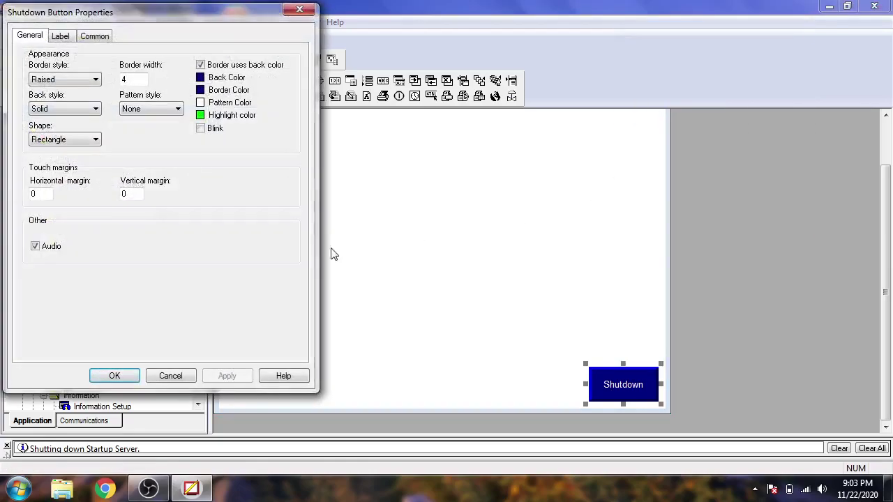
{"action": "left_click", "coordinate": [71, 38]}
{"action": "left_click", "coordinate": [95, 37]}
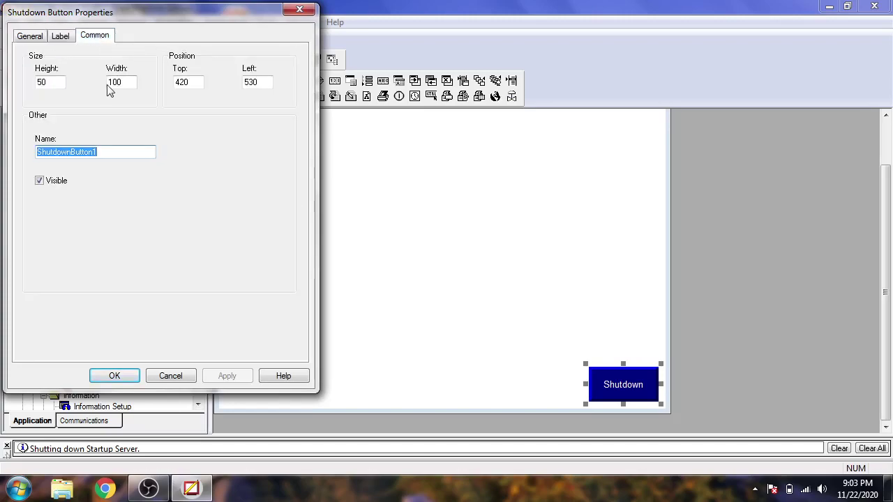
{"action": "left_click", "coordinate": [308, 11]}
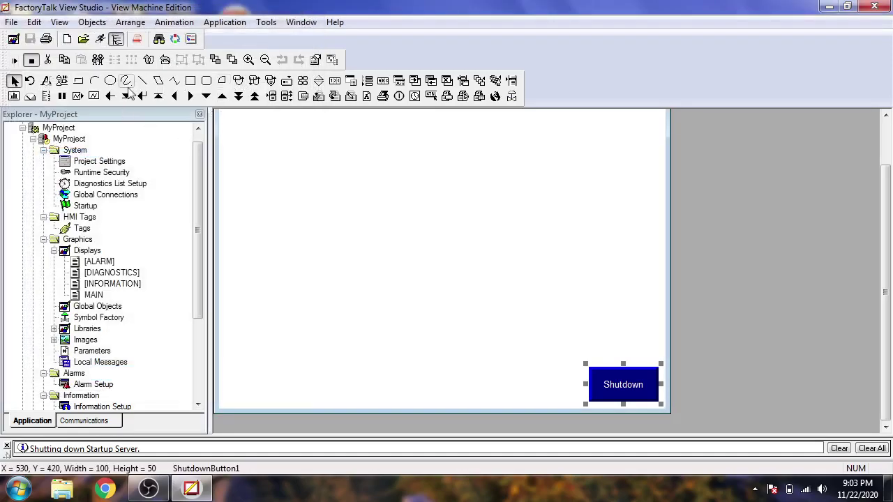
{"action": "left_click", "coordinate": [11, 21]}
{"action": "left_click", "coordinate": [49, 5]}
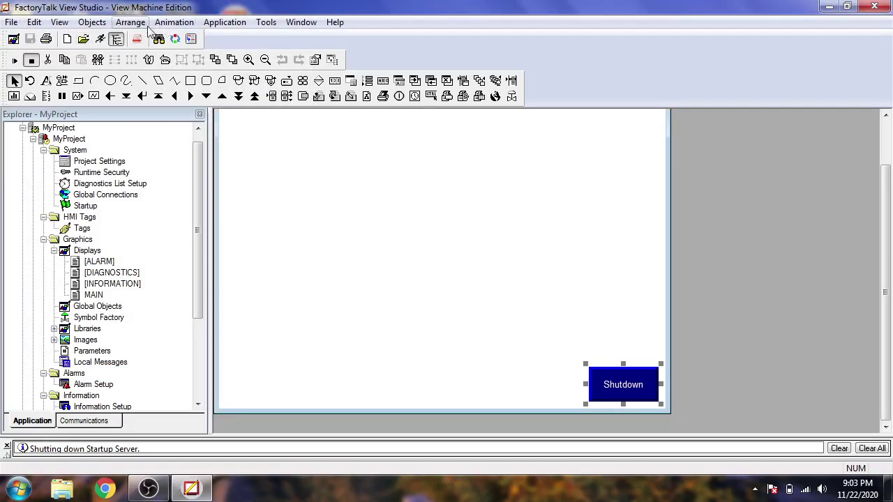
{"action": "left_click", "coordinate": [238, 24]}
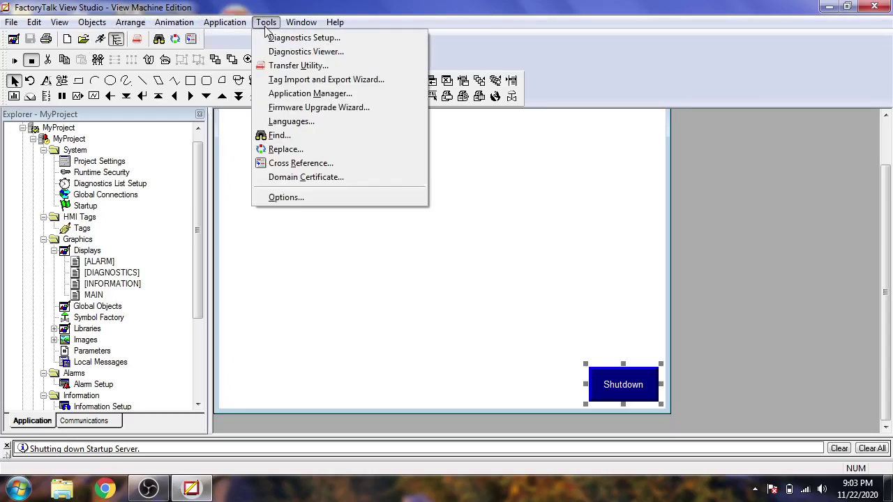
{"action": "left_click", "coordinate": [286, 63]}
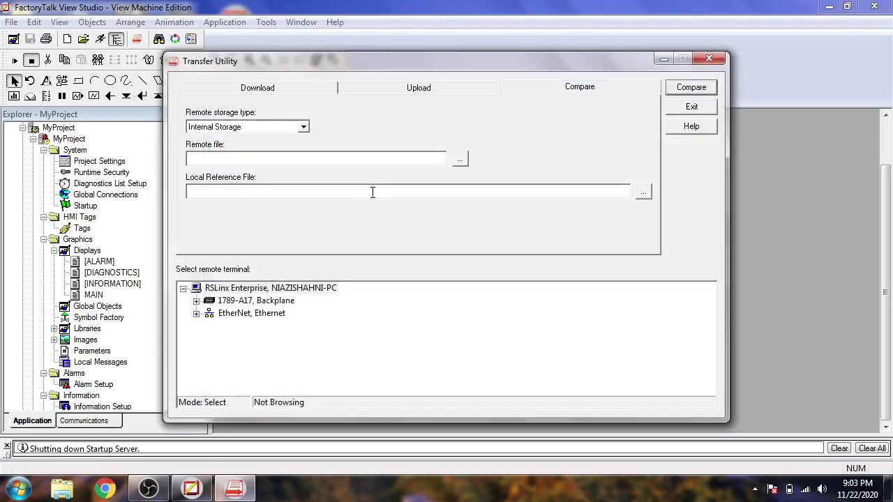
{"action": "left_click", "coordinate": [332, 88]}
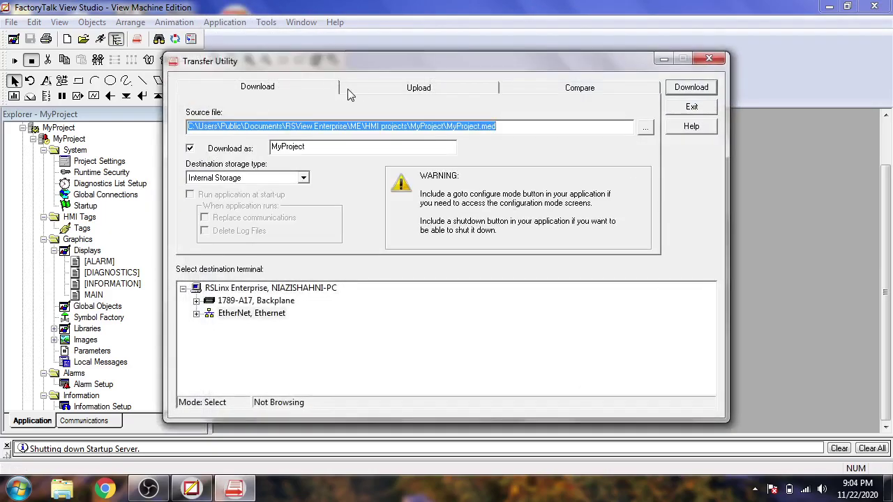
{"action": "left_click", "coordinate": [382, 93]}
{"action": "left_click", "coordinate": [531, 92]}
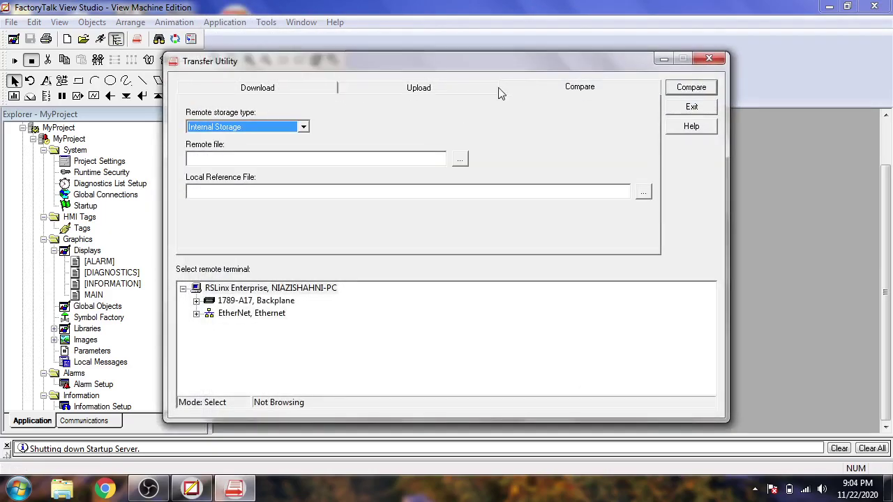
{"action": "left_click", "coordinate": [311, 90]}
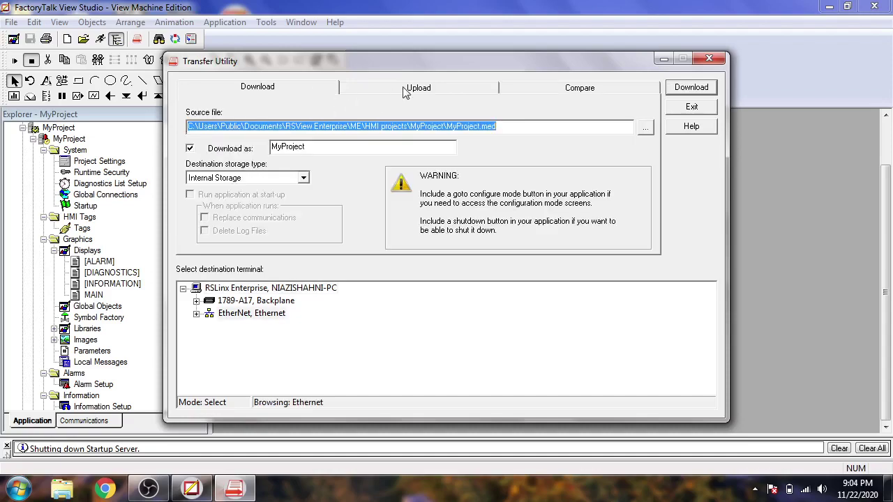
{"action": "left_click", "coordinate": [522, 125]}
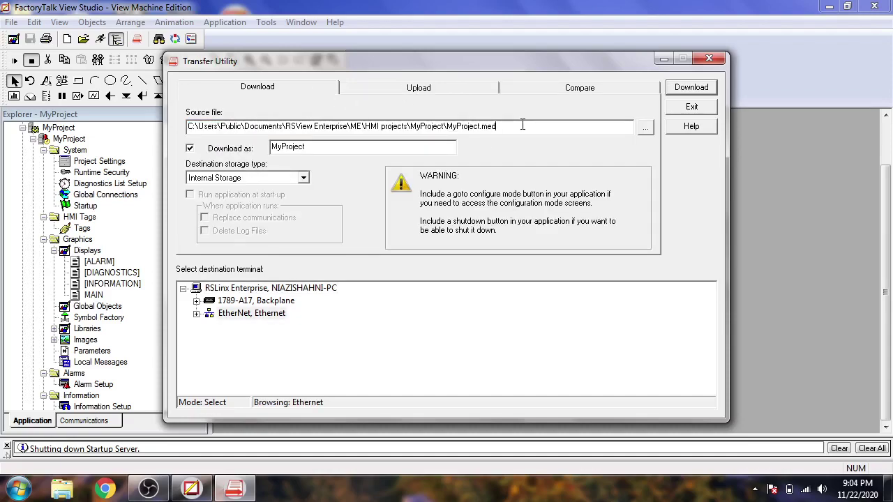
{"action": "left_click_drag", "start_coordinate": [522, 125], "coordinate": [152, 152]}
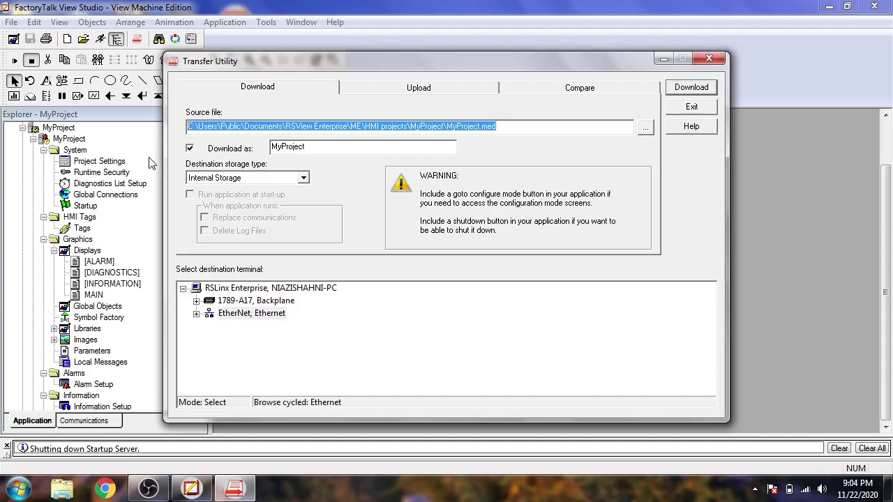
{"action": "key", "text": "BackSpace"}
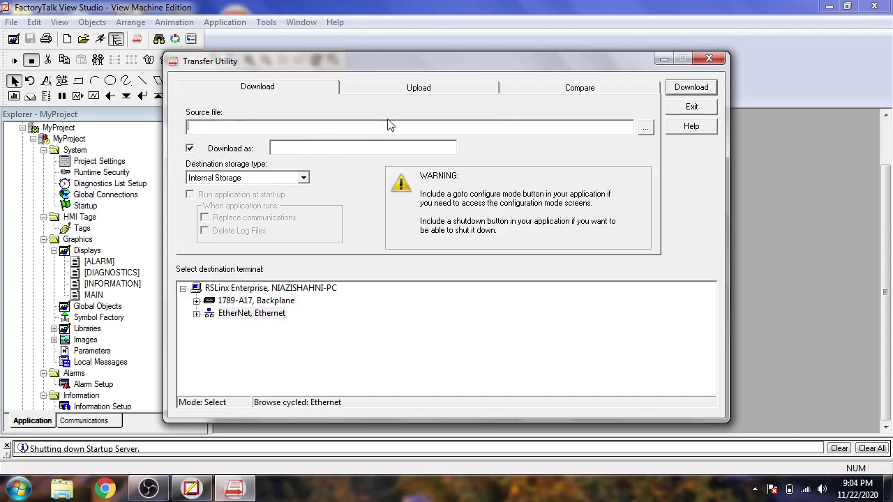
{"action": "left_click", "coordinate": [706, 55]}
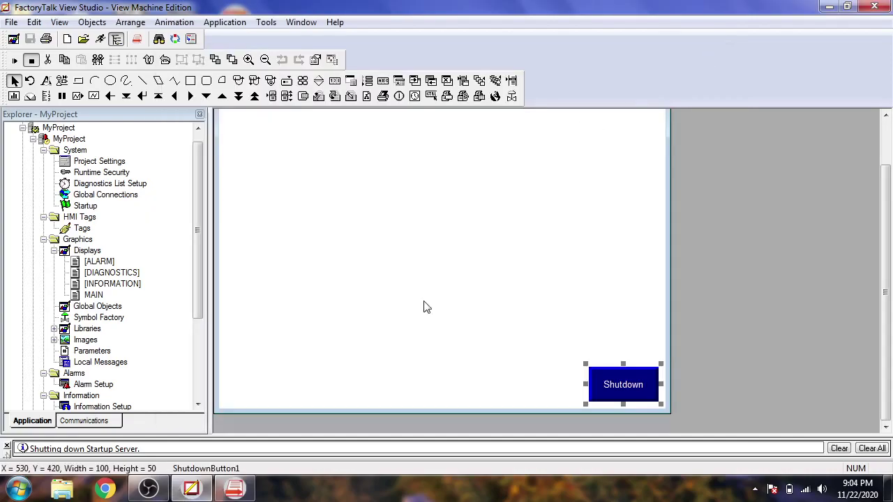
{"action": "left_click", "coordinate": [237, 489]}
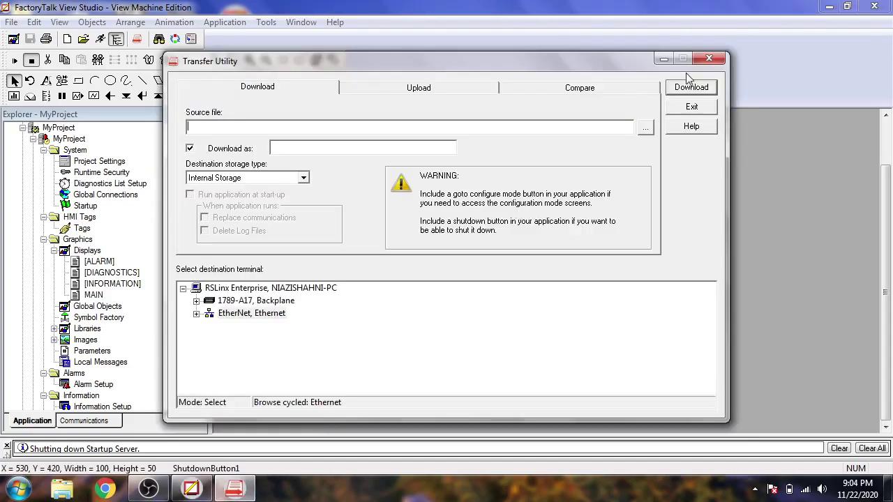
{"action": "left_click", "coordinate": [707, 59]}
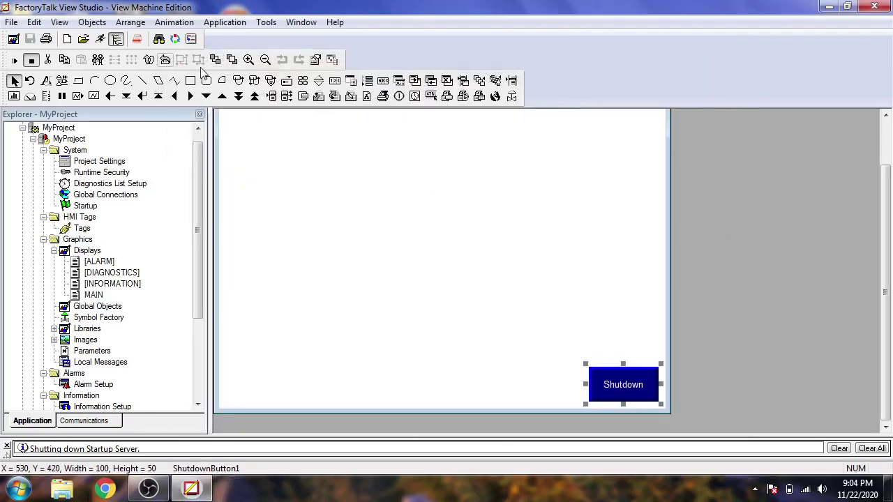
{"action": "left_click", "coordinate": [130, 22]}
{"action": "mouse_move", "coordinate": [99, 29]}
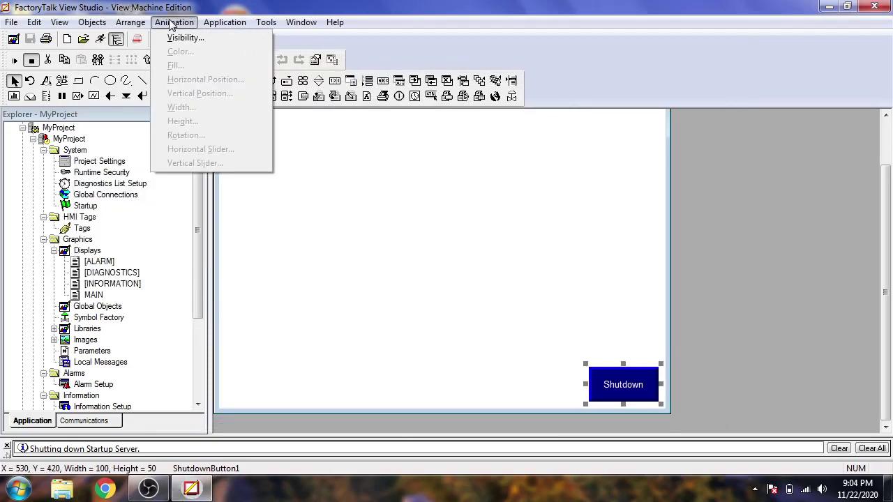
Step: Save MyProject as a Runtime 8.0 (*.mer) application in the Runtime folder
{"action": "mouse_move", "coordinate": [217, 30]}
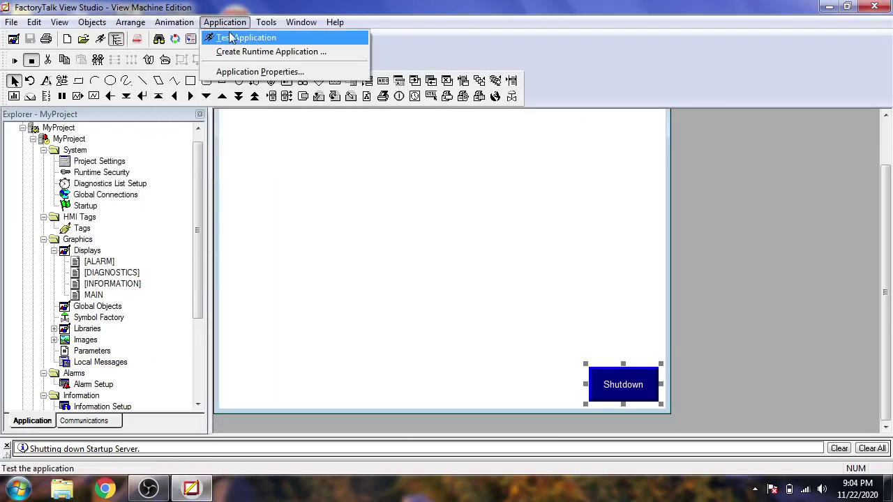
{"action": "left_click", "coordinate": [240, 52]}
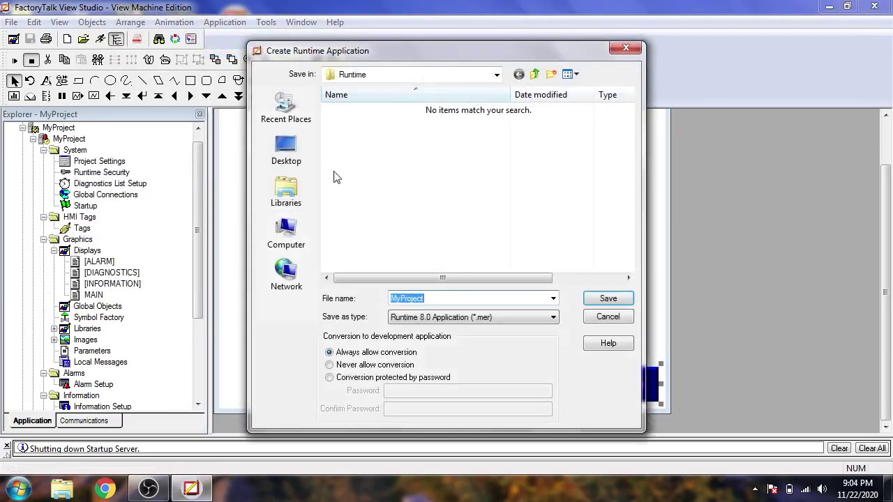
{"action": "left_click", "coordinate": [477, 319]}
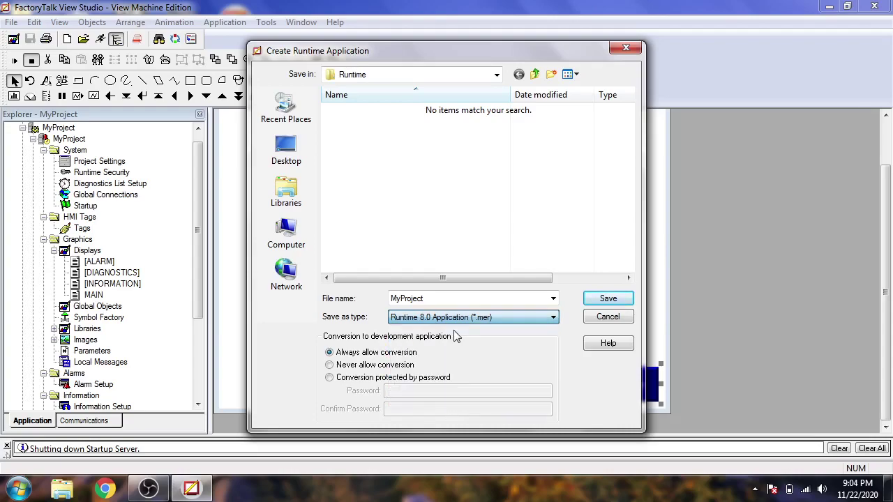
{"action": "left_click", "coordinate": [447, 330]}
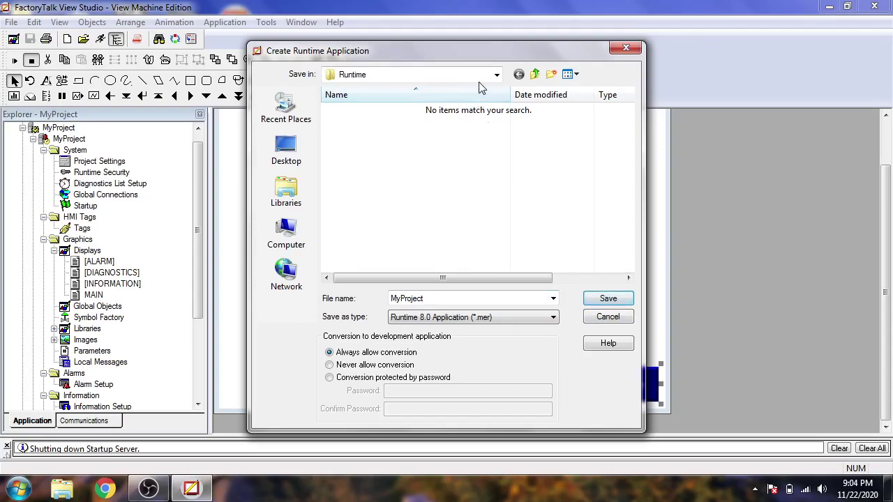
{"action": "left_click", "coordinate": [497, 75]}
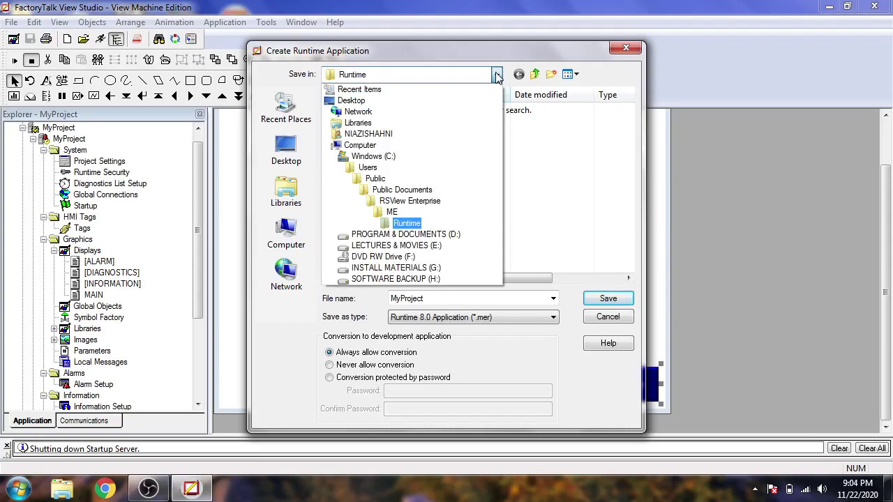
{"action": "left_click", "coordinate": [497, 75]}
{"action": "left_click", "coordinate": [602, 299]}
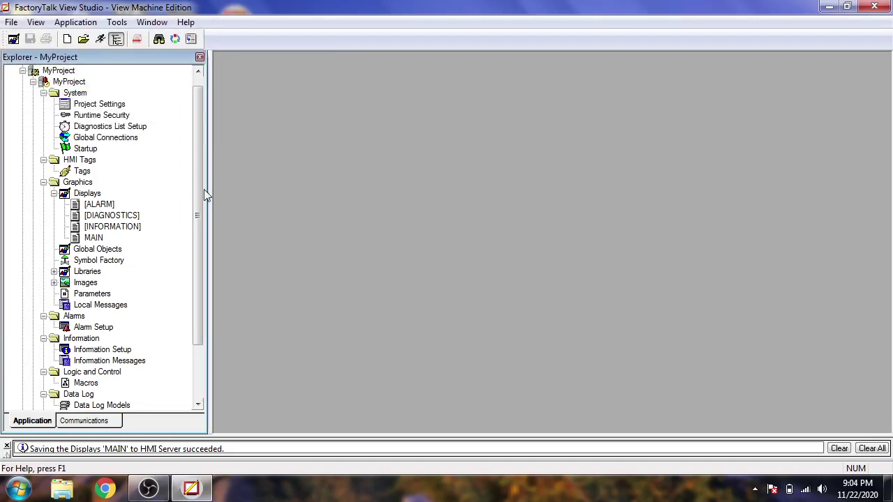
Step: In Transfer Utility, set MyProject.mer as the download source with Internal Storage as destination
{"action": "left_click", "coordinate": [117, 22]}
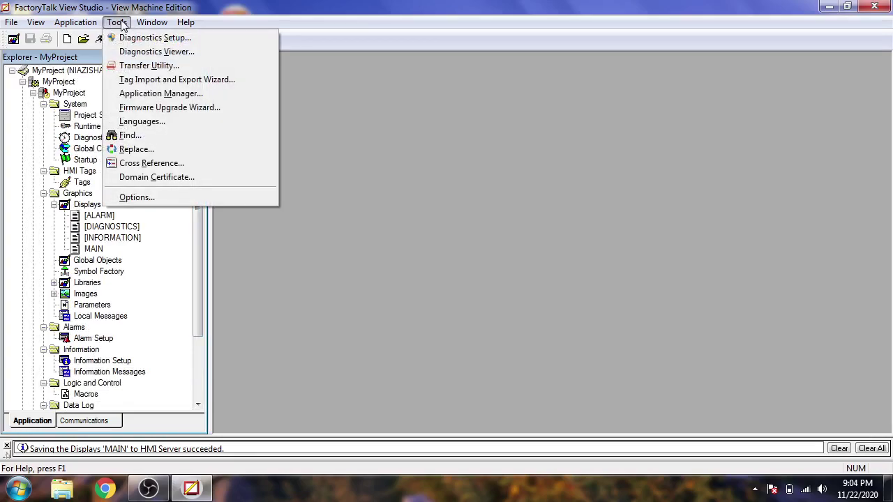
{"action": "left_click", "coordinate": [146, 65]}
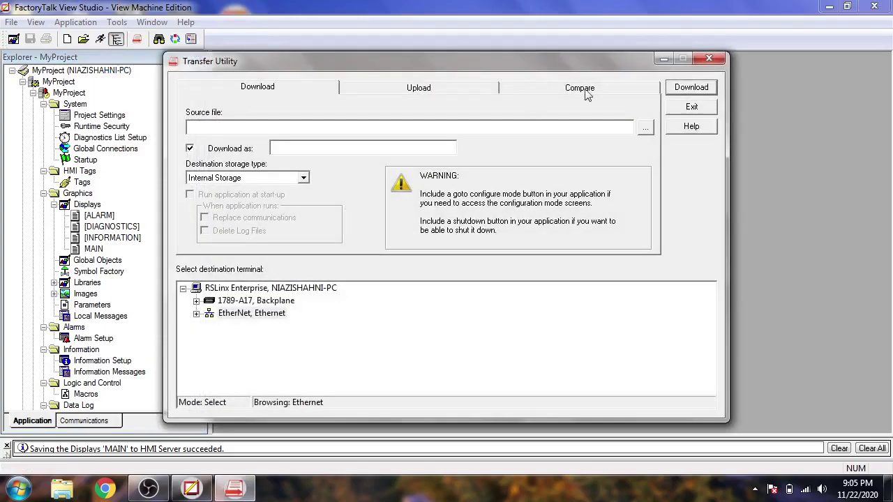
{"action": "left_click", "coordinate": [645, 130]}
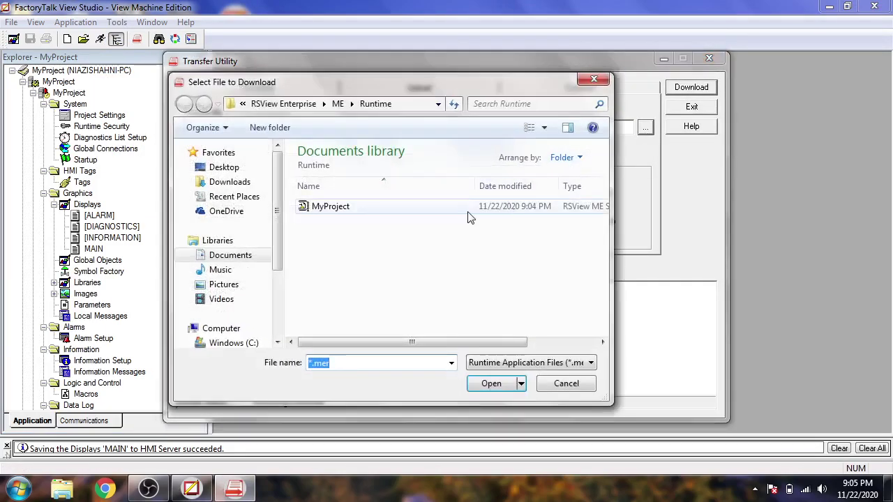
{"action": "left_click", "coordinate": [352, 209]}
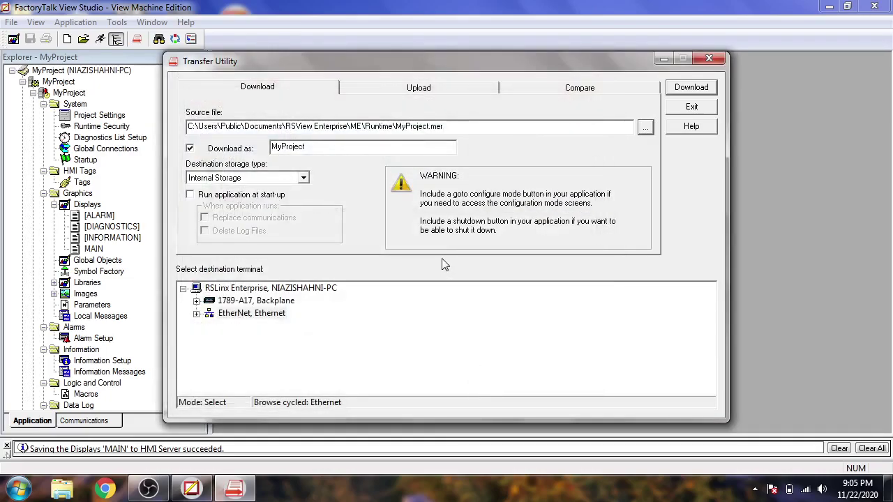
{"action": "left_click", "coordinate": [265, 180]}
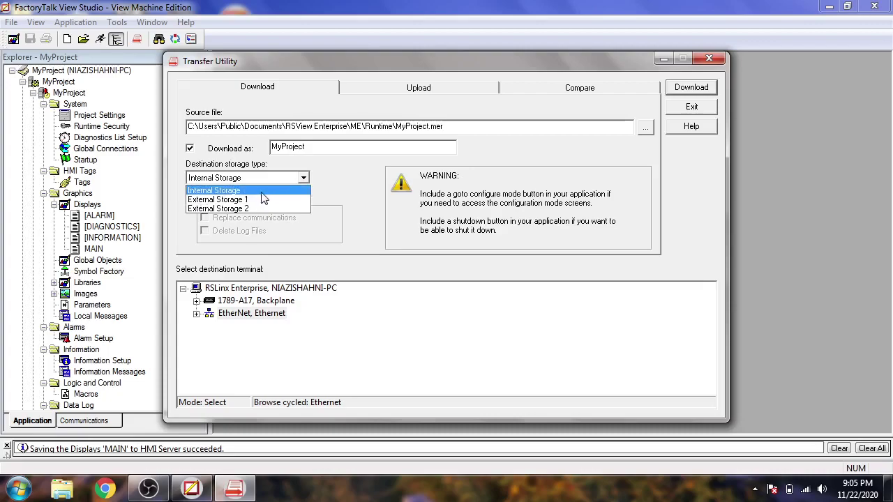
{"action": "left_click", "coordinate": [261, 194]}
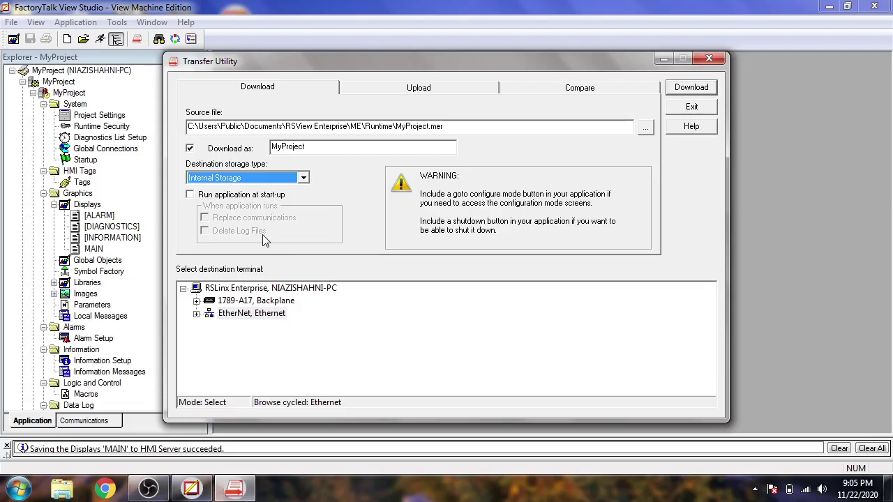
Step: Download to the Ethernet terminal and dismiss the invalid device error
{"action": "left_click", "coordinate": [197, 315]}
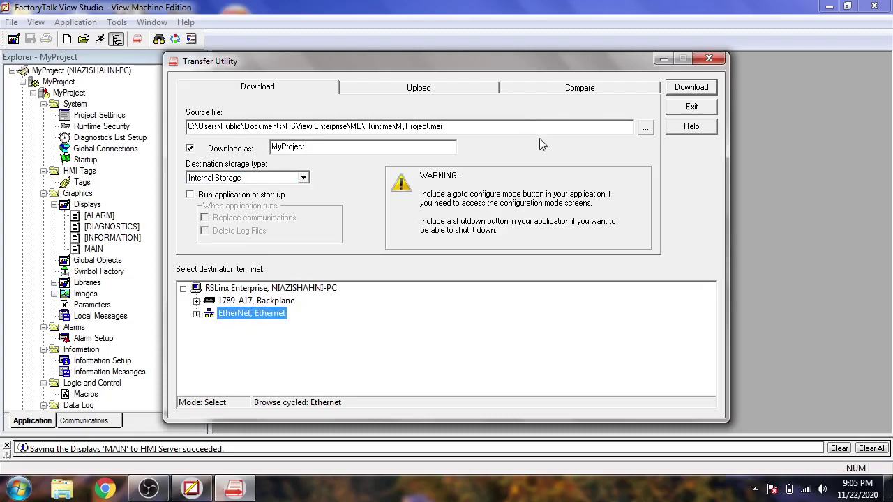
{"action": "left_click", "coordinate": [689, 88]}
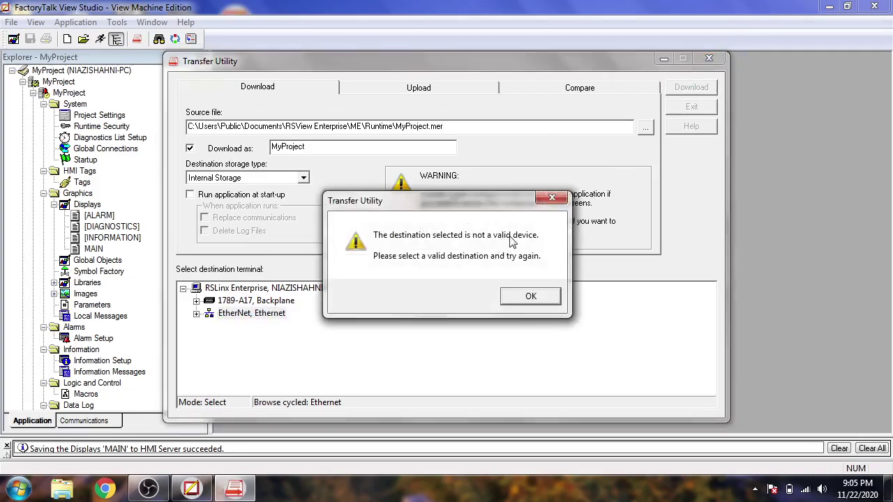
{"action": "left_click", "coordinate": [514, 298]}
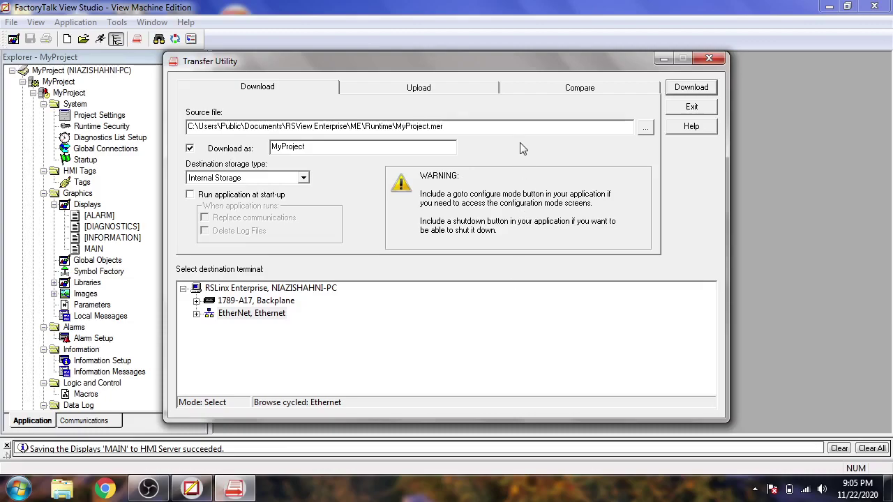
Step: On the Upload tab, keep Internal Storage as source and dismiss the invalid source file warning
{"action": "left_click", "coordinate": [419, 87]}
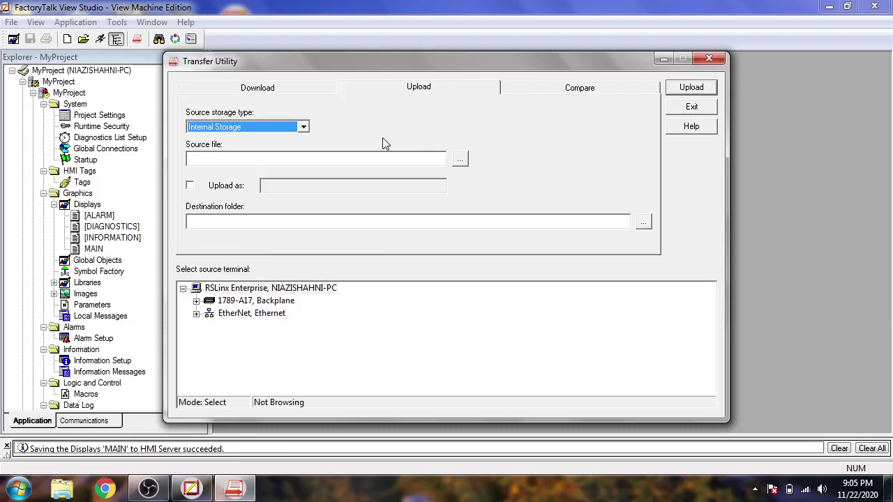
{"action": "left_click", "coordinate": [303, 128]}
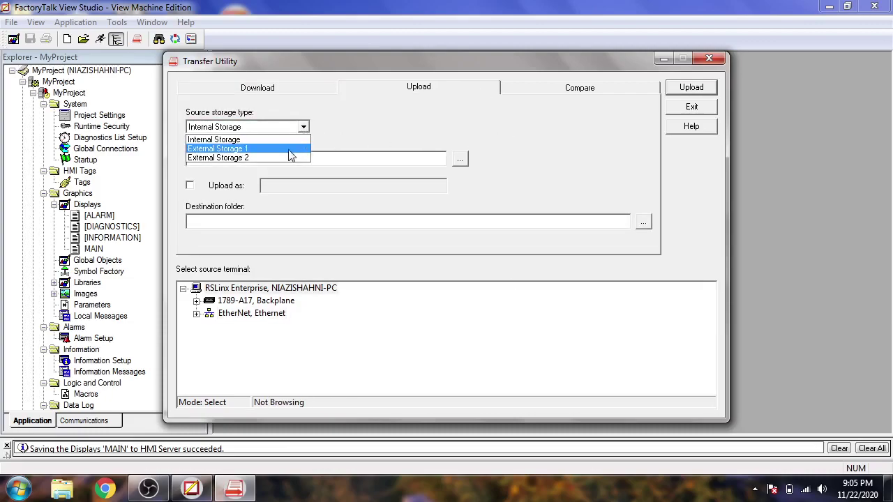
{"action": "left_click", "coordinate": [292, 140]}
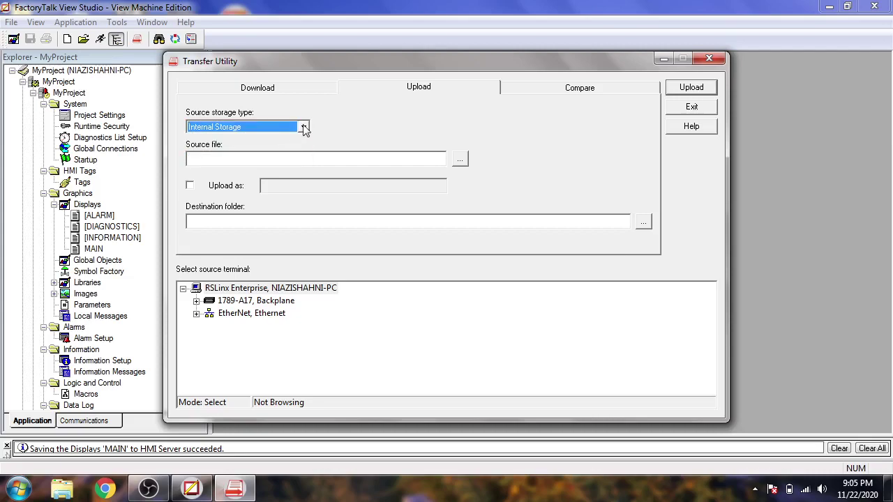
{"action": "left_click", "coordinate": [459, 159]}
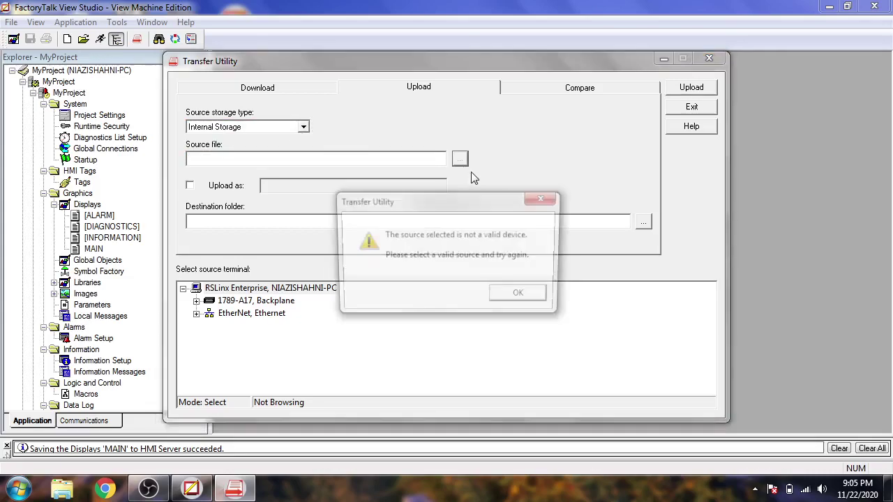
{"action": "left_click", "coordinate": [543, 199]}
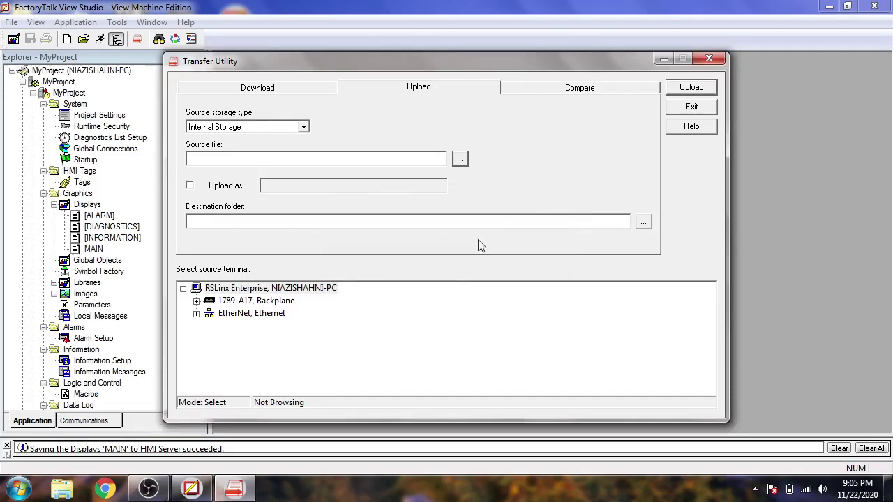
Step: Browse for an upload destination folder without choosing one, select Ethernet, and go to Compare
{"action": "left_click", "coordinate": [644, 222]}
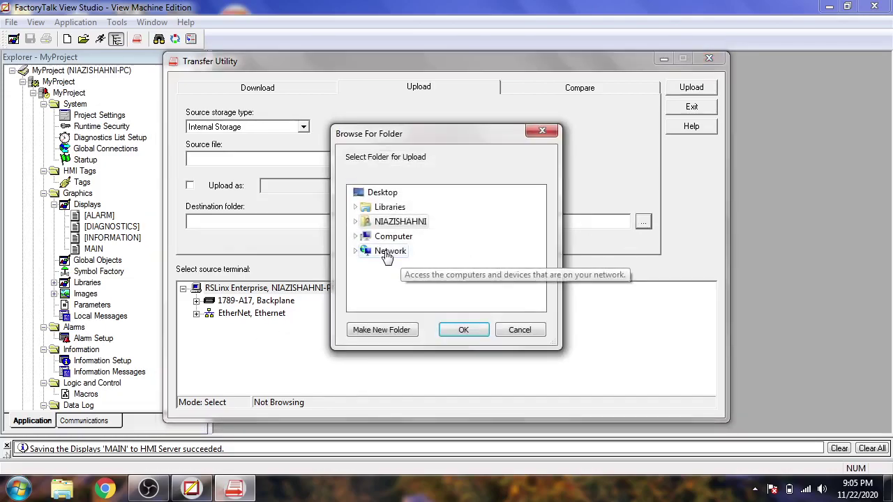
{"action": "left_click", "coordinate": [355, 236]}
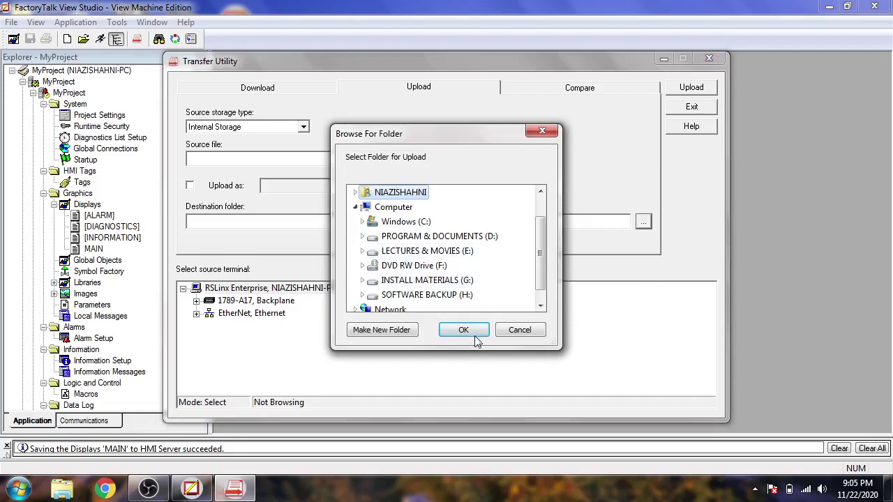
{"action": "left_click", "coordinate": [518, 331]}
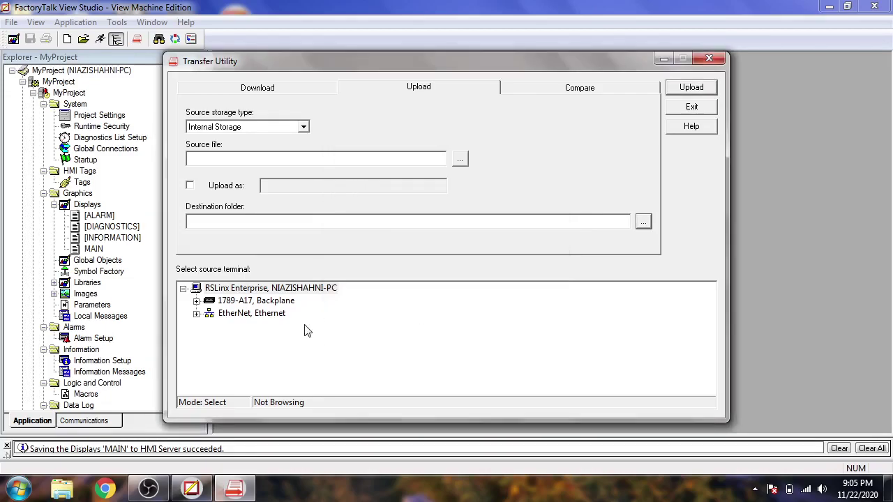
{"action": "left_click", "coordinate": [273, 315]}
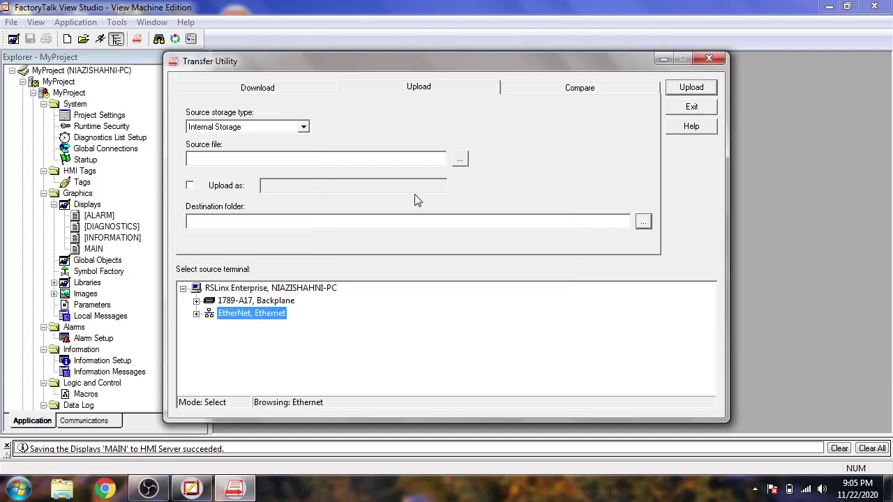
{"action": "left_click", "coordinate": [635, 87]}
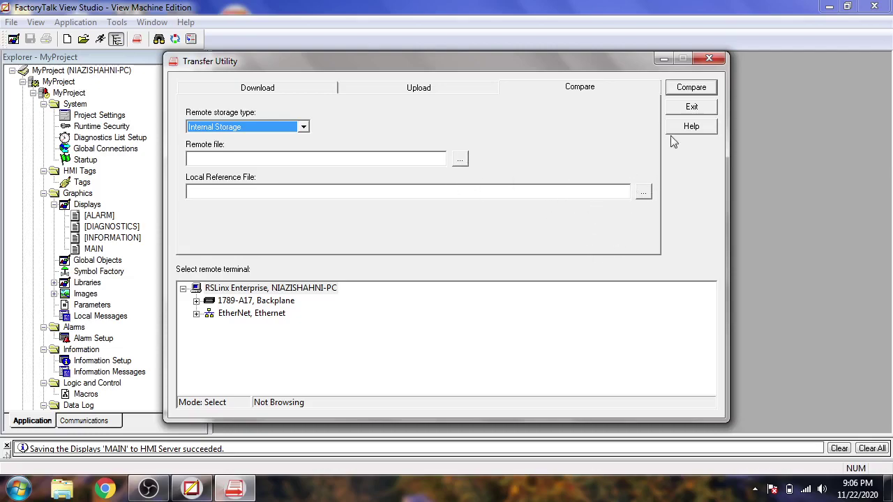
Step: Close the Transfer Utility and dismiss the Displays context menu and window system menu
{"action": "left_click", "coordinate": [708, 60]}
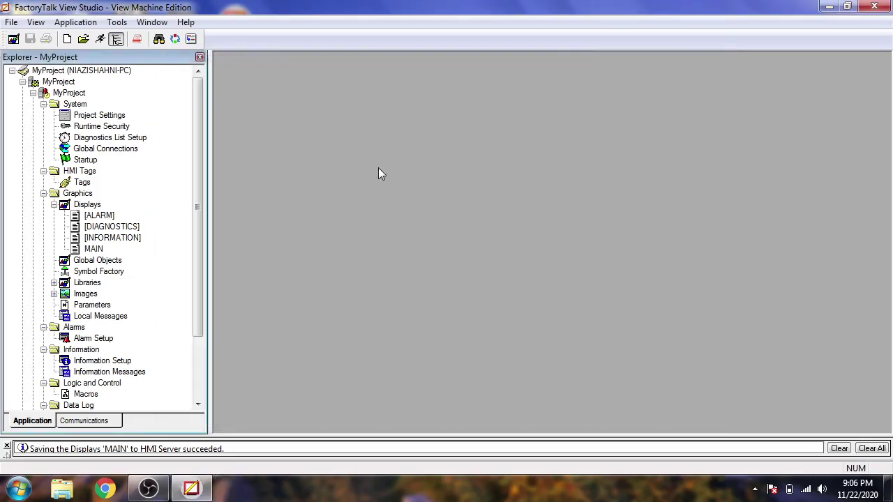
{"action": "right_click", "coordinate": [88, 204]}
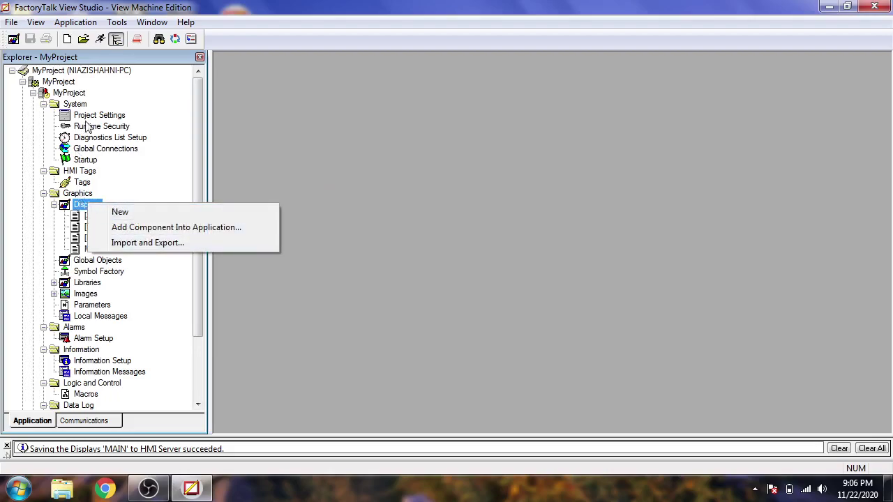
{"action": "right_click", "coordinate": [30, 5]}
{"action": "left_click", "coordinate": [50, 2]}
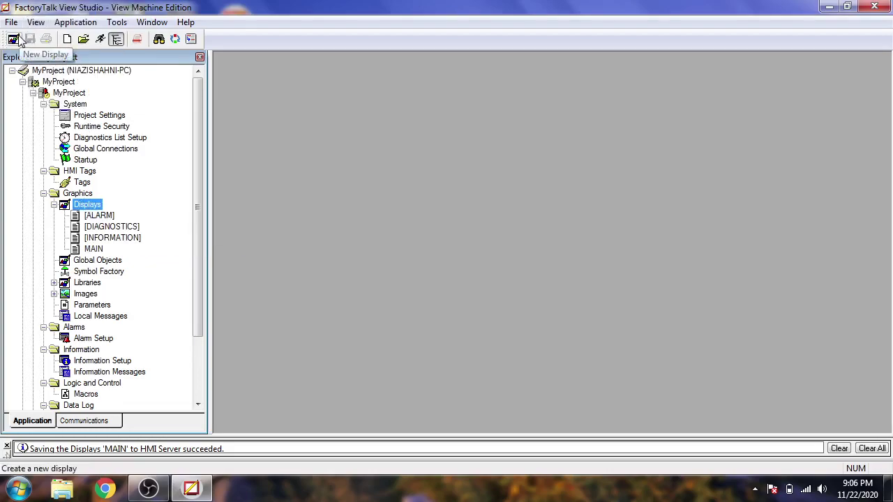
Step: Create a new display and draw a Momentary Push Button left of centre, keeping default properties
{"action": "left_click", "coordinate": [19, 40]}
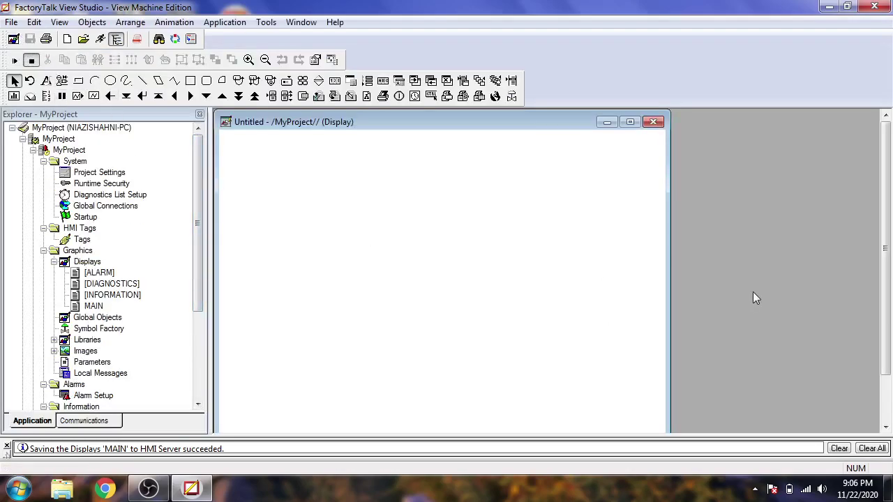
{"action": "scroll", "coordinate": [887, 265], "scroll_direction": "down", "scroll_amount": 2}
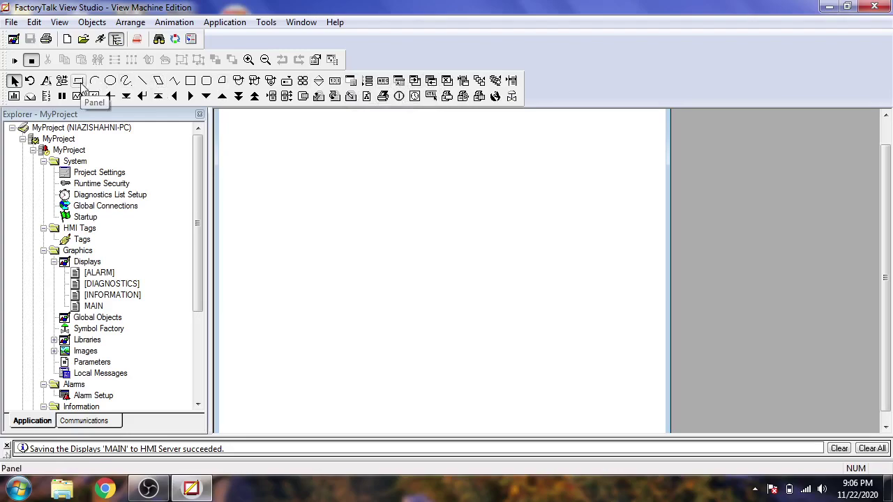
{"action": "left_click", "coordinate": [59, 22]}
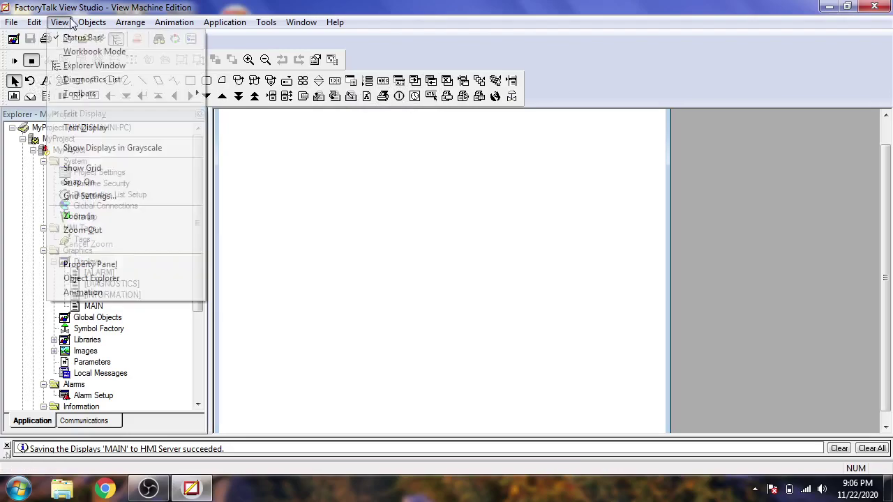
{"action": "mouse_move", "coordinate": [88, 27]}
{"action": "mouse_move", "coordinate": [155, 85]}
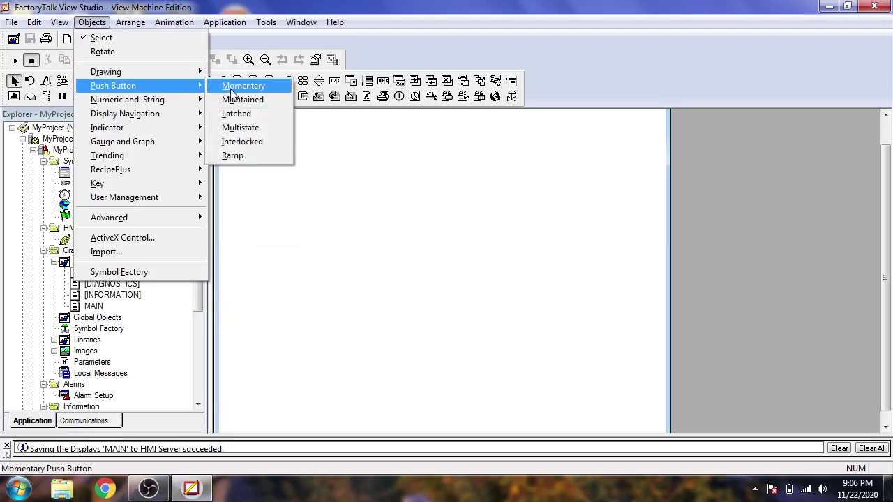
{"action": "left_click", "coordinate": [240, 86]}
{"action": "left_click_drag", "start_coordinate": [292, 217], "coordinate": [392, 277]}
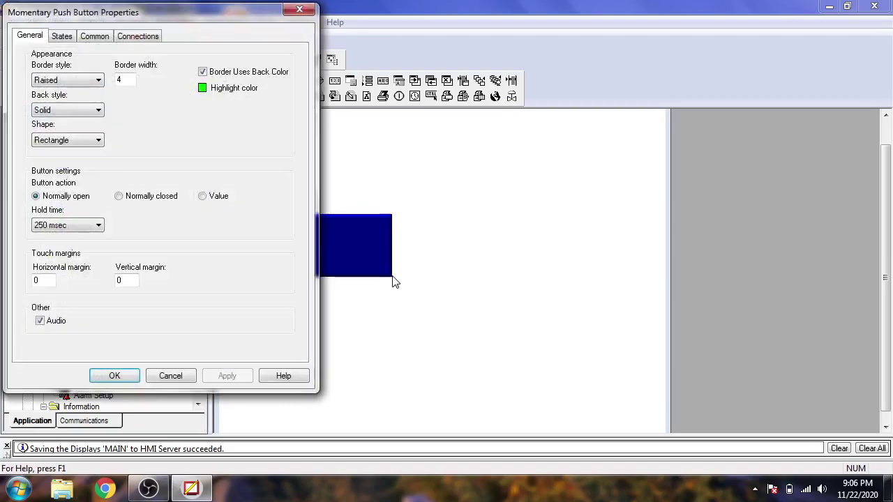
{"action": "left_click", "coordinate": [187, 379]}
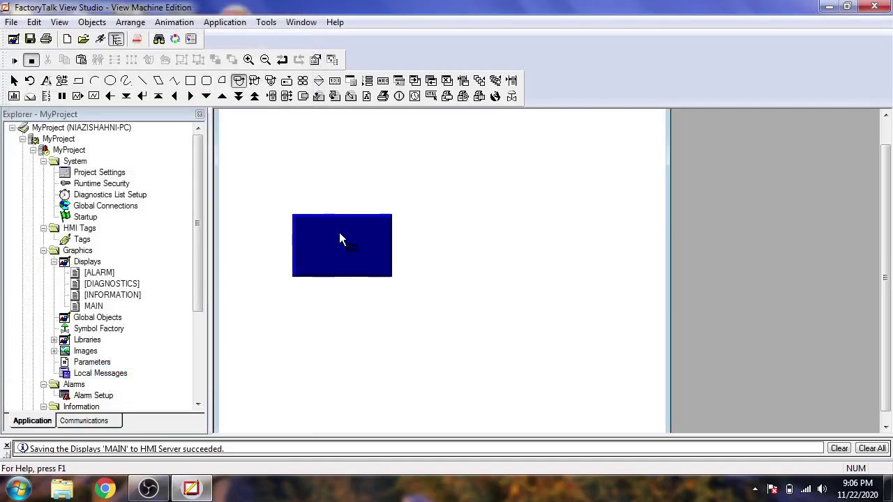